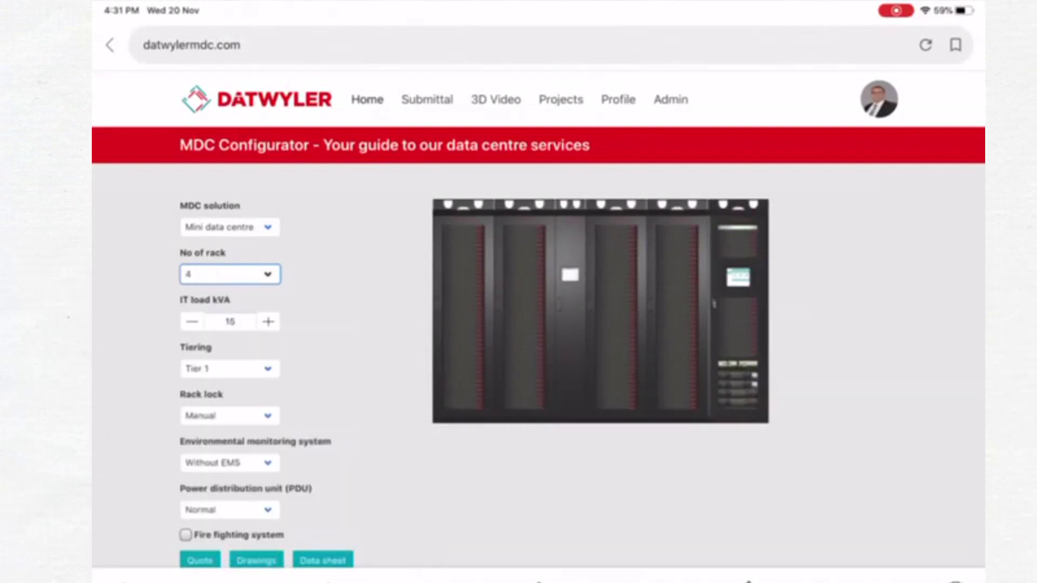
Step: Set tiering to Tier 2 and scroll through the 4+2 layout and front/side view drawings
click(229, 369)
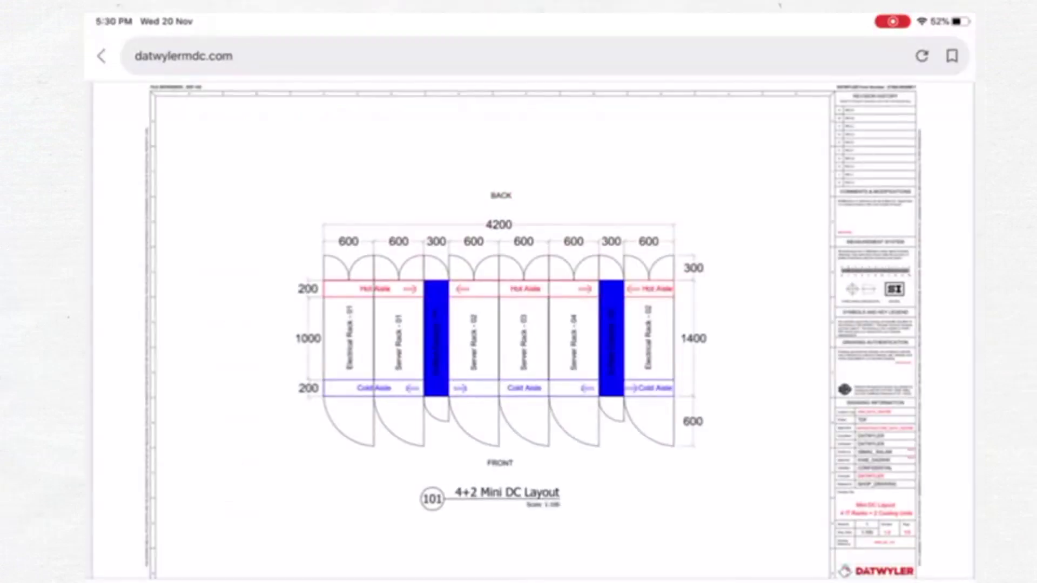
scroll(533, 330, down, 7)
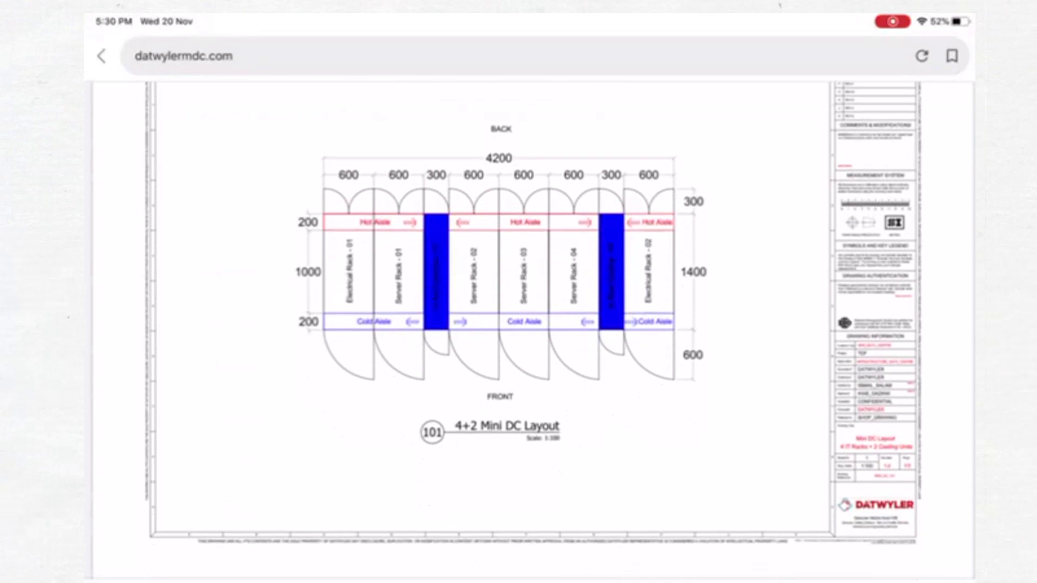
scroll(533, 331, down, 9)
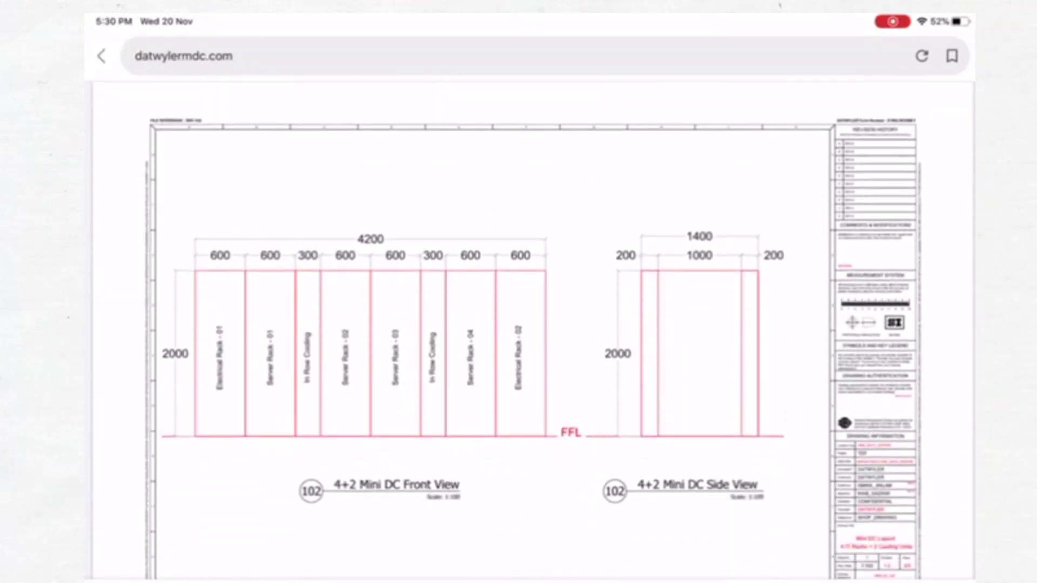
scroll(533, 331, down, 7)
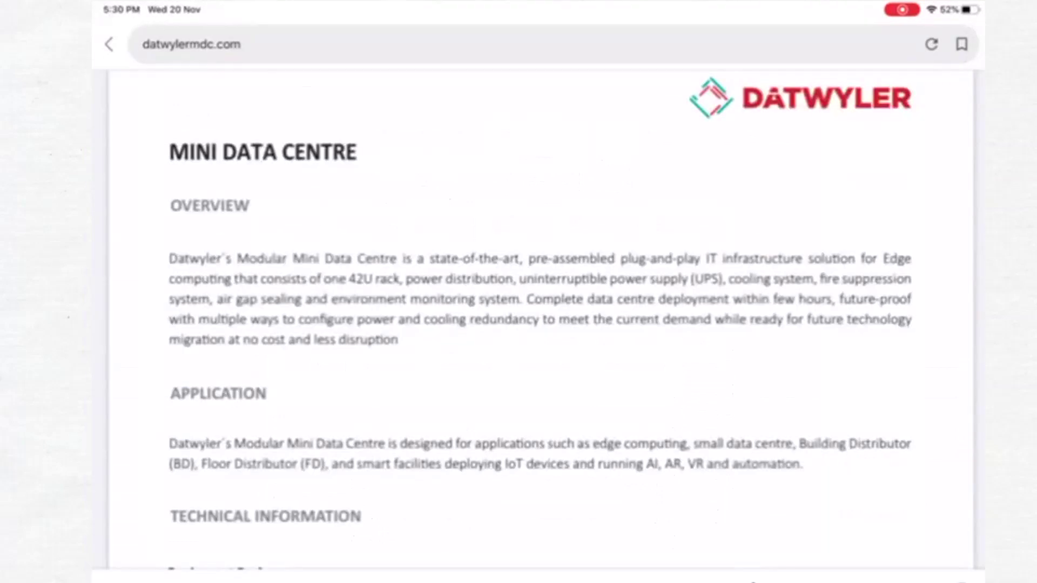
Step: Scroll the data sheet to the specifications: IT load up to 32 kW, UPS up to 40 kVA
scroll(533, 331, down, 10)
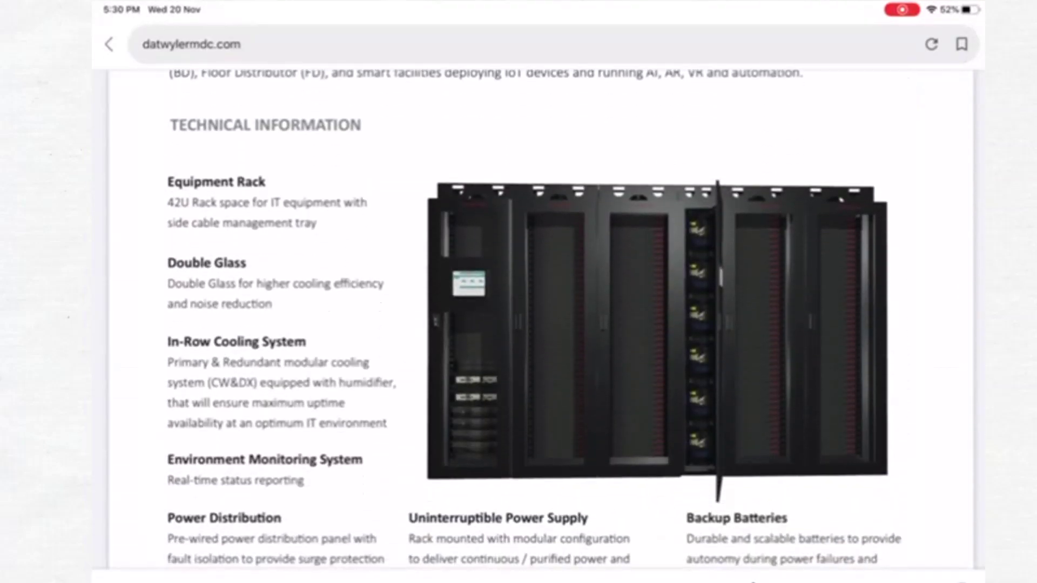
scroll(533, 330, down, 10)
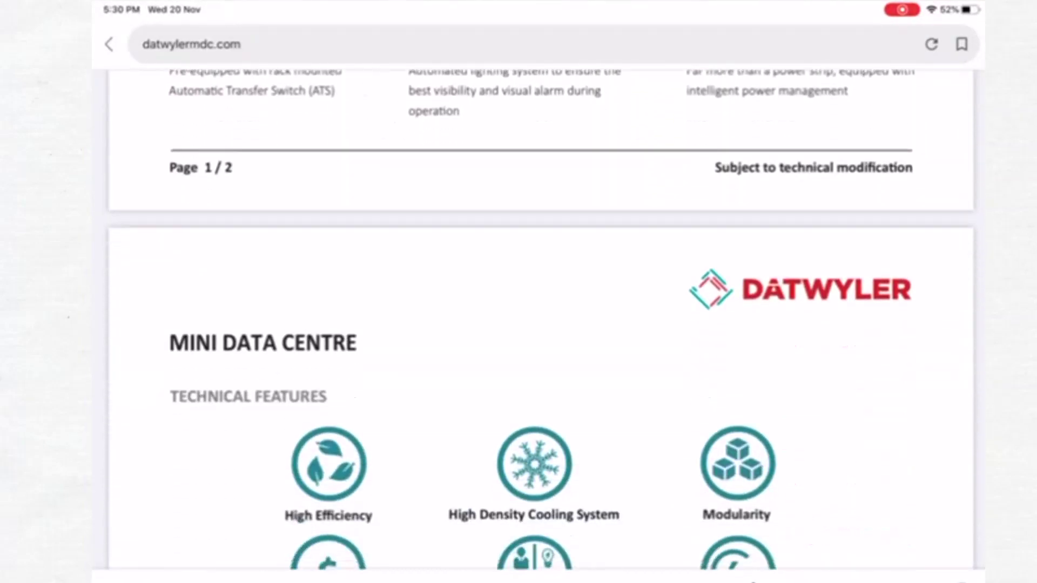
scroll(541, 324, down, 10)
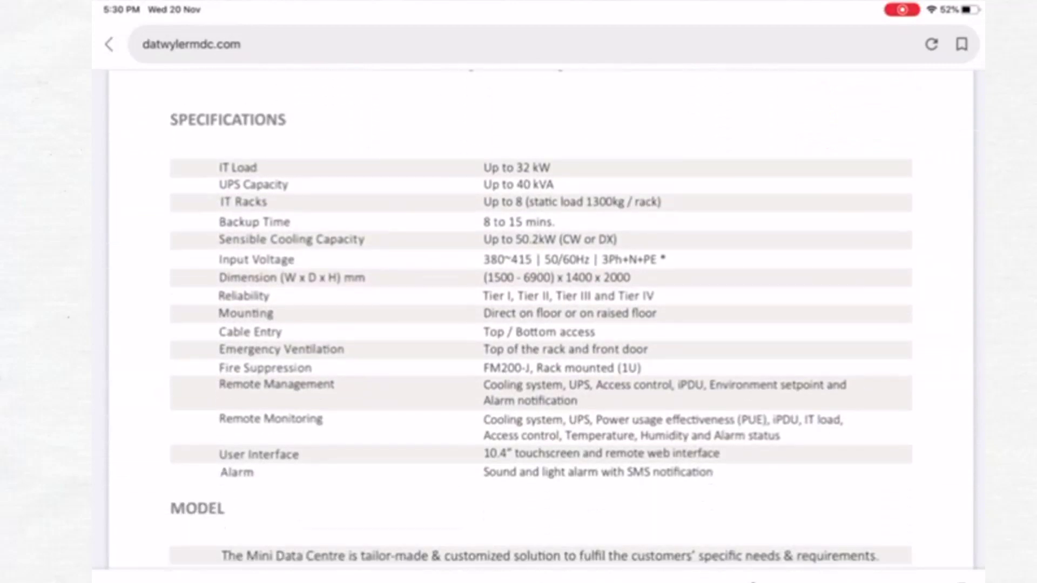